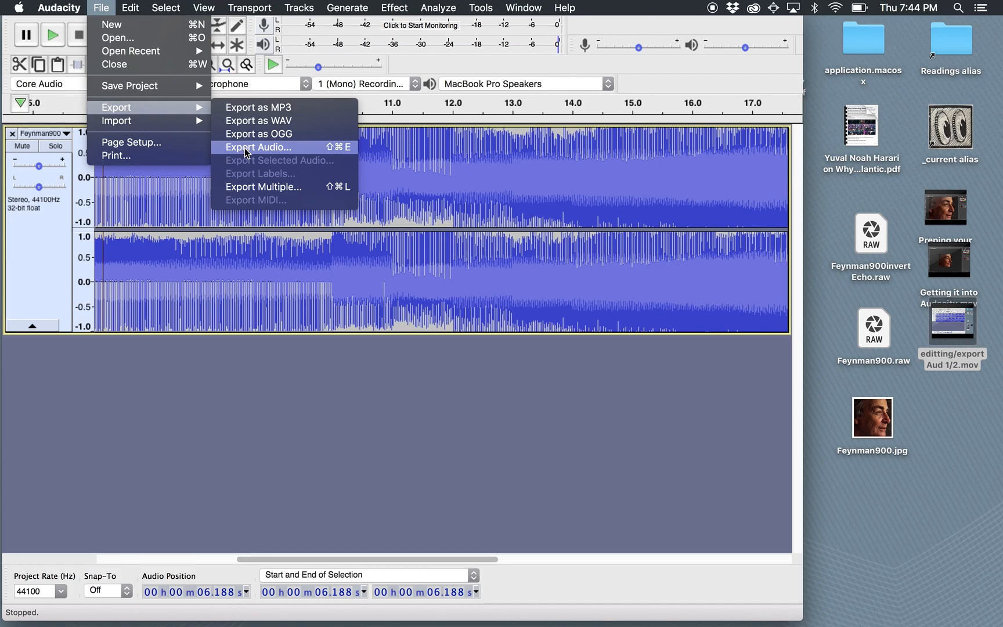
- Start exporting the audio with the Desktop as destination and Other uncompressed files as the file type
{"action": "left_click", "coordinate": [245, 148]}
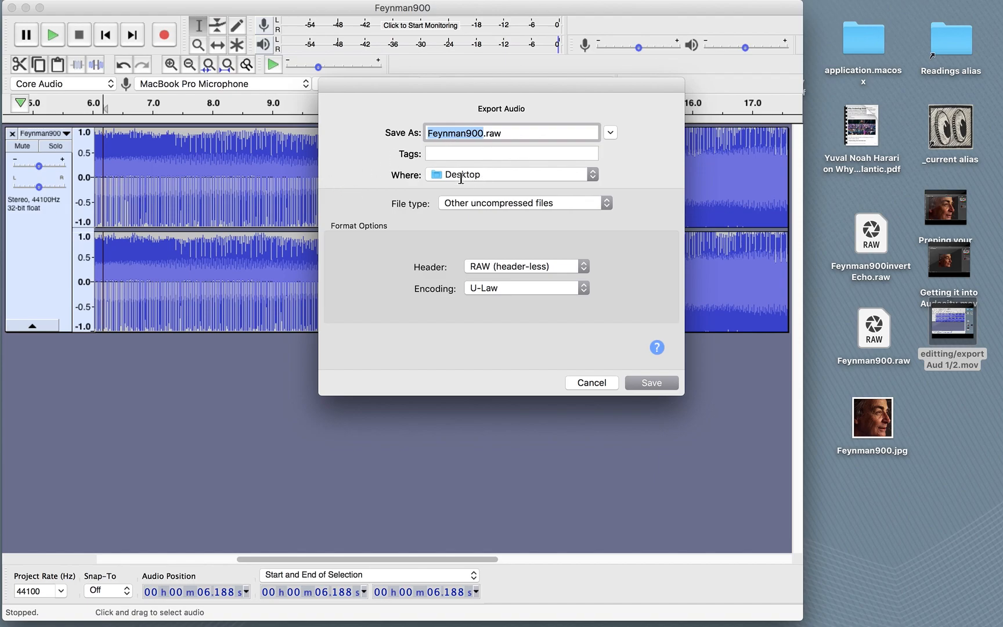
{"action": "left_click", "coordinate": [487, 174]}
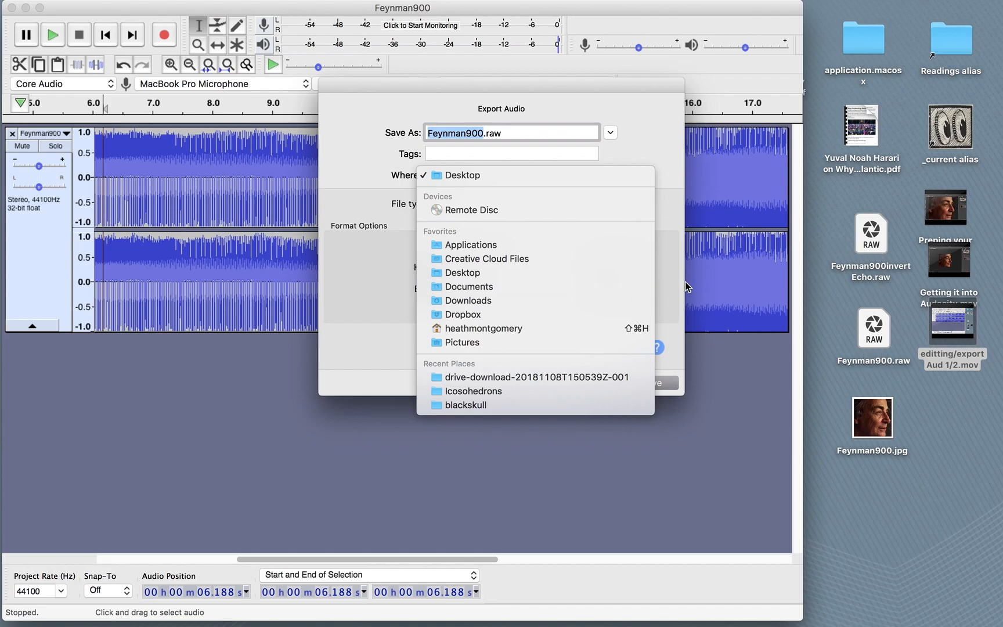
{"action": "left_click", "coordinate": [475, 282]}
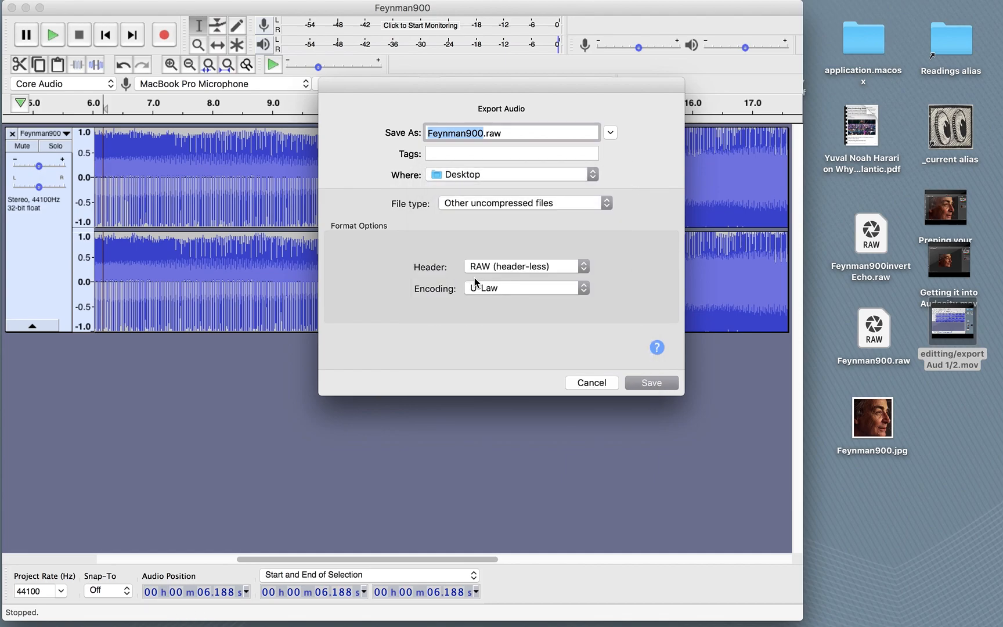
{"action": "left_click", "coordinate": [478, 206]}
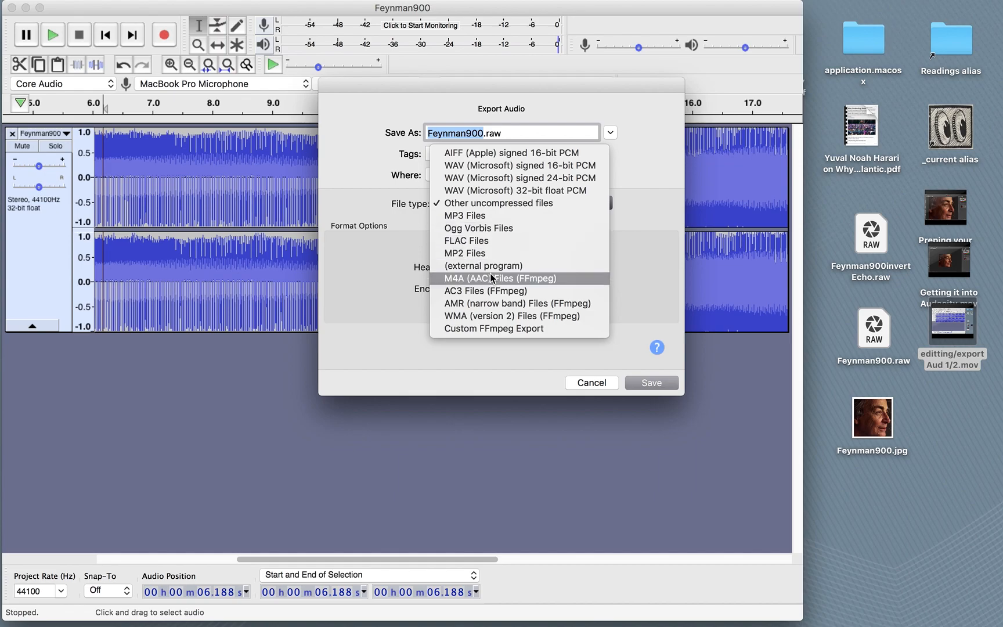
{"action": "left_click", "coordinate": [483, 203]}
- Set the export header to RAW (header-less) and the encoding to U-Law
{"action": "left_click", "coordinate": [519, 268]}
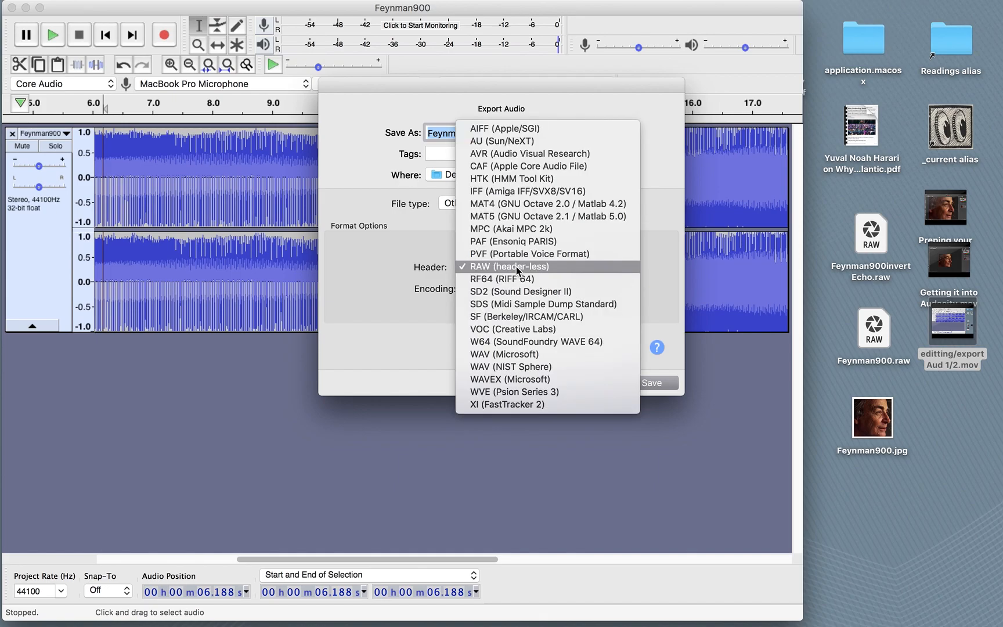
{"action": "left_click", "coordinate": [518, 269]}
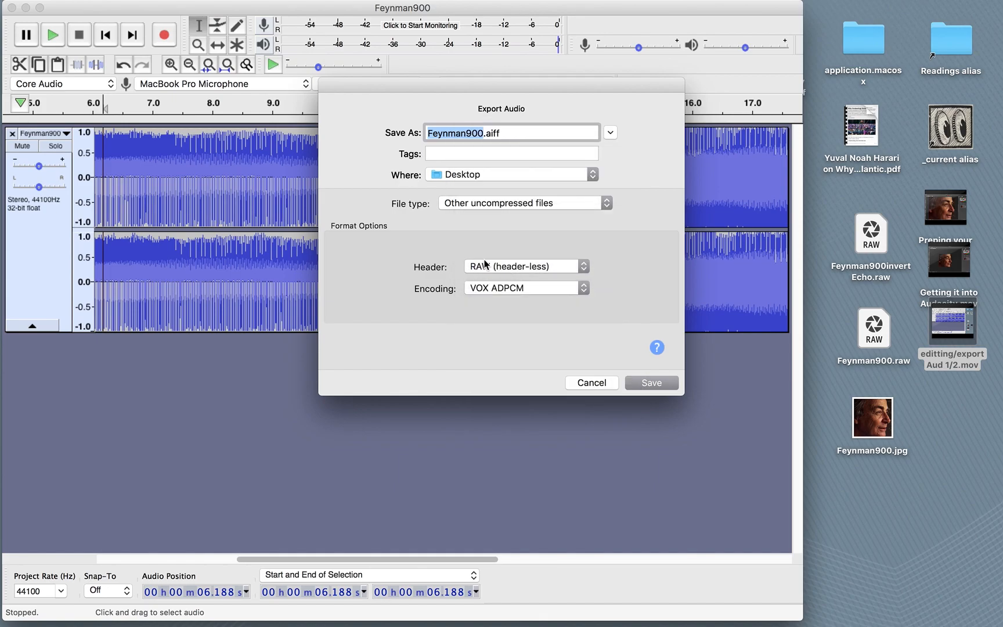
{"action": "left_click", "coordinate": [499, 289]}
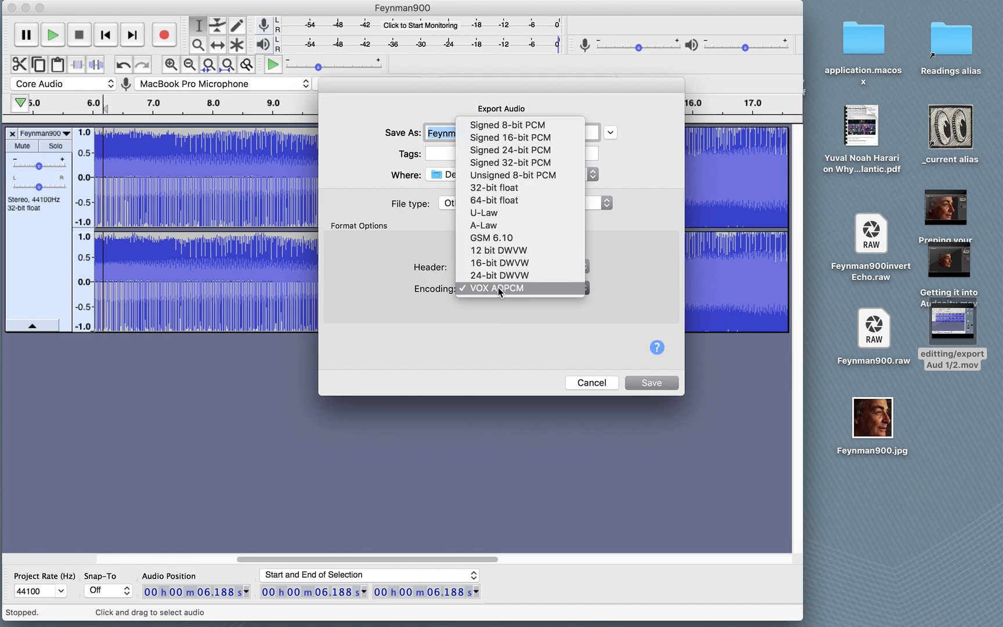
{"action": "left_click", "coordinate": [483, 219]}
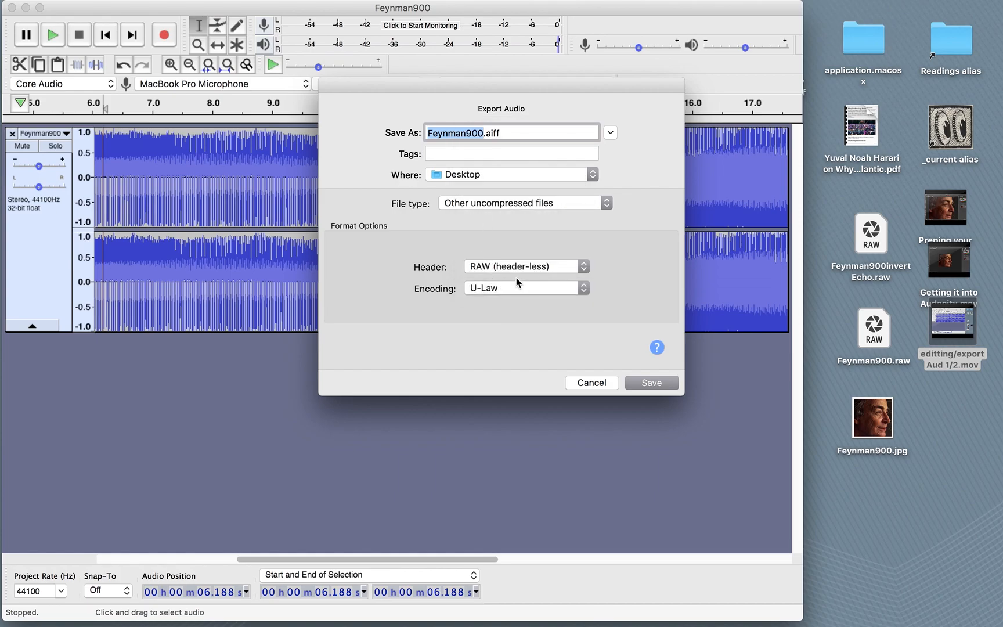
- Remove the .aiff extension from the export file name
{"action": "double_click", "coordinate": [489, 133]}
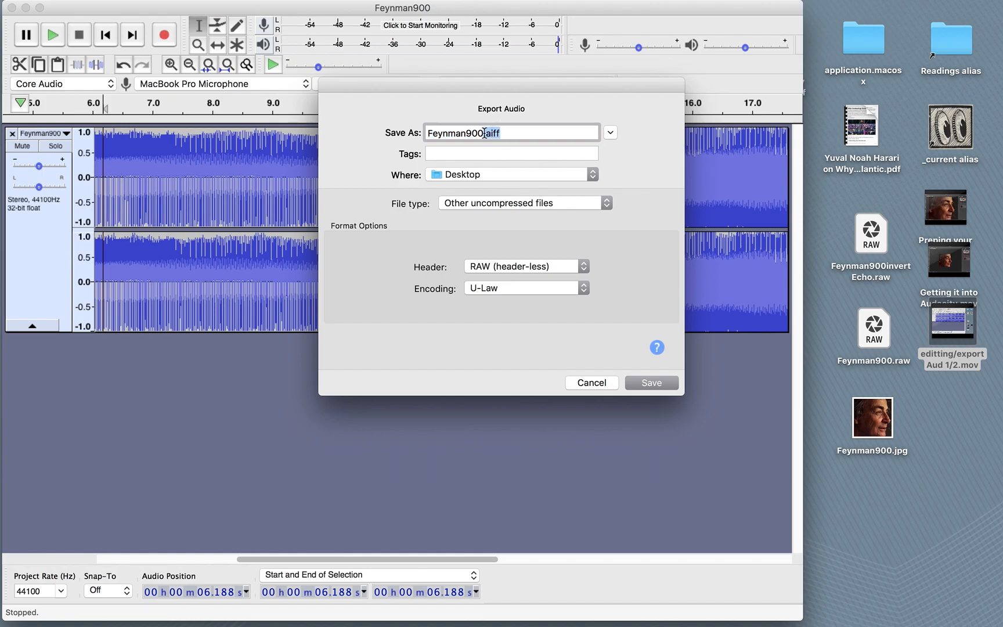
{"action": "key", "text": "BackSpace"}
{"action": "key", "text": "BackSpace"}
- Move the existing Feynman900invertEcho.raw file on the desktop to the Trash
{"action": "left_click", "coordinate": [865, 243]}
{"action": "right_click", "coordinate": [864, 242]}
{"action": "left_click", "coordinate": [814, 281]}
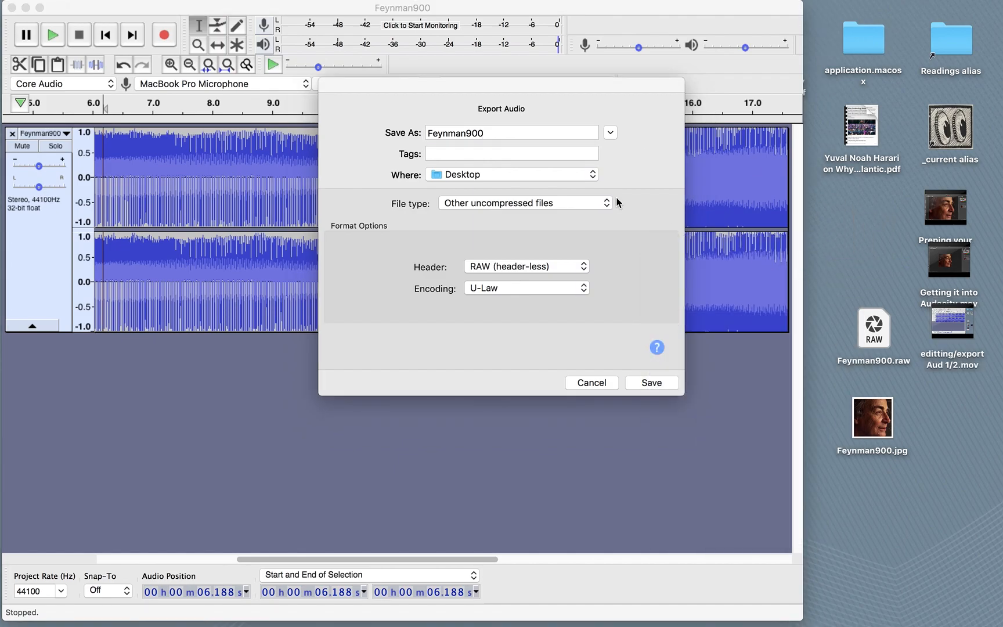
- Complete the export file name as Feynman900invertEcho
{"action": "left_click", "coordinate": [489, 133]}
{"action": "type", "text": "invert"}
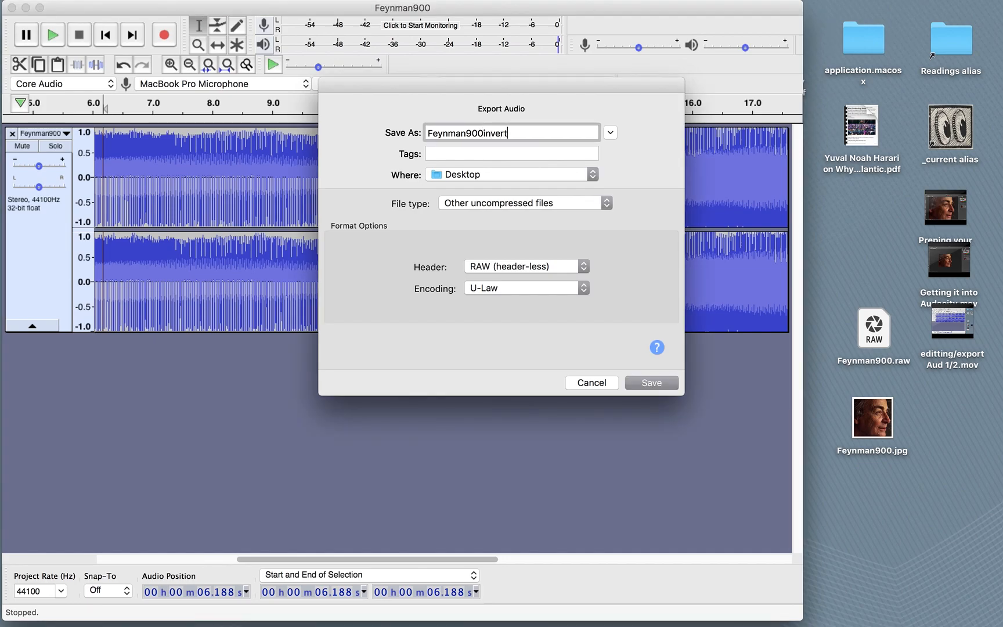
{"action": "type", "text": "Echo"}
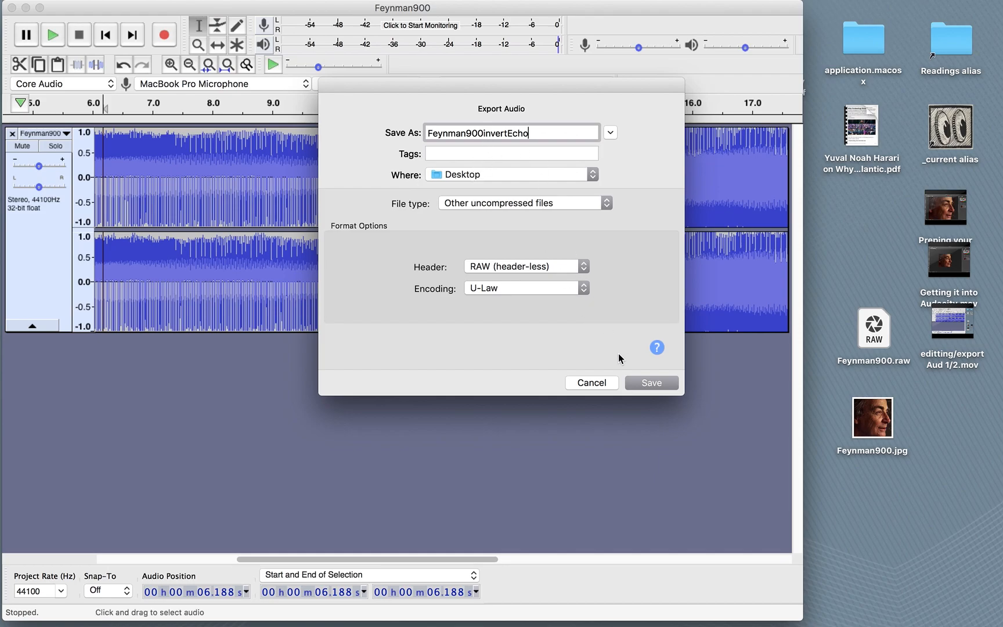
- Save the export with empty metadata tags and place the new raw file above Feynman900.raw on the desktop
{"action": "left_click", "coordinate": [659, 383]}
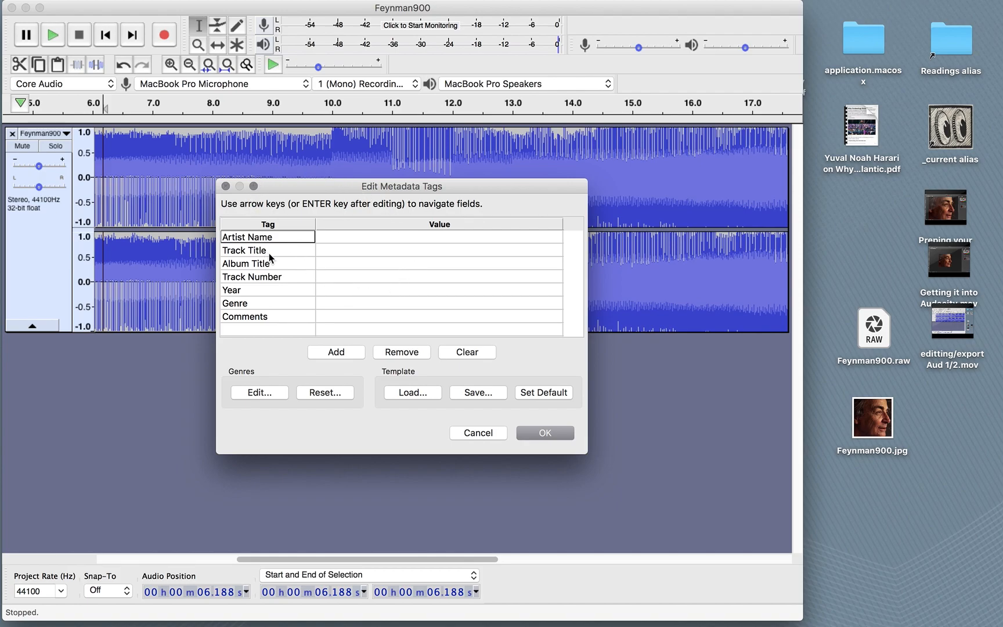
{"action": "left_click", "coordinate": [546, 434]}
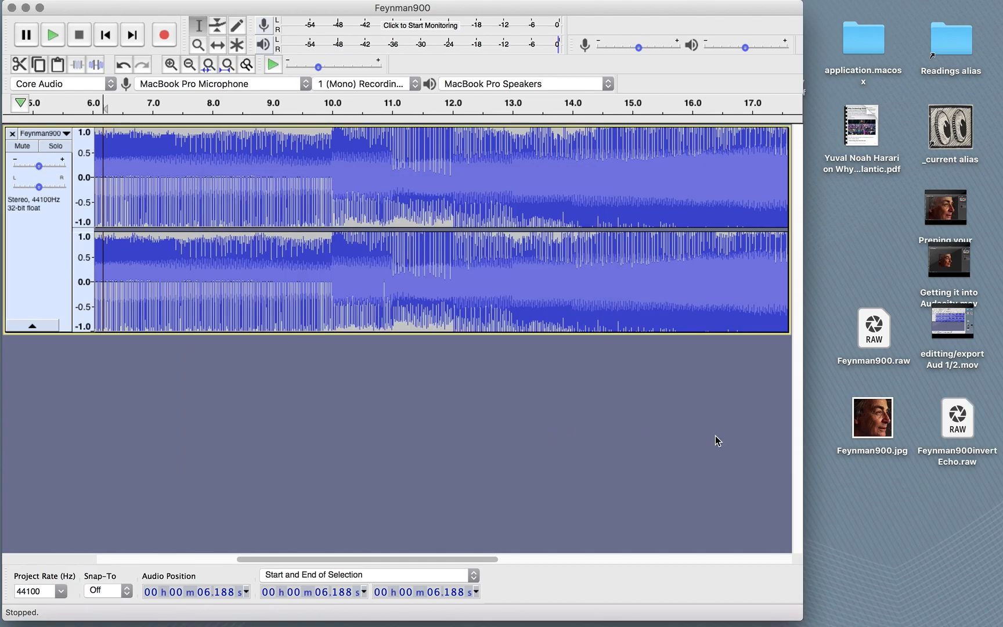
{"action": "left_click_drag", "start_coordinate": [957, 420], "coordinate": [868, 235]}
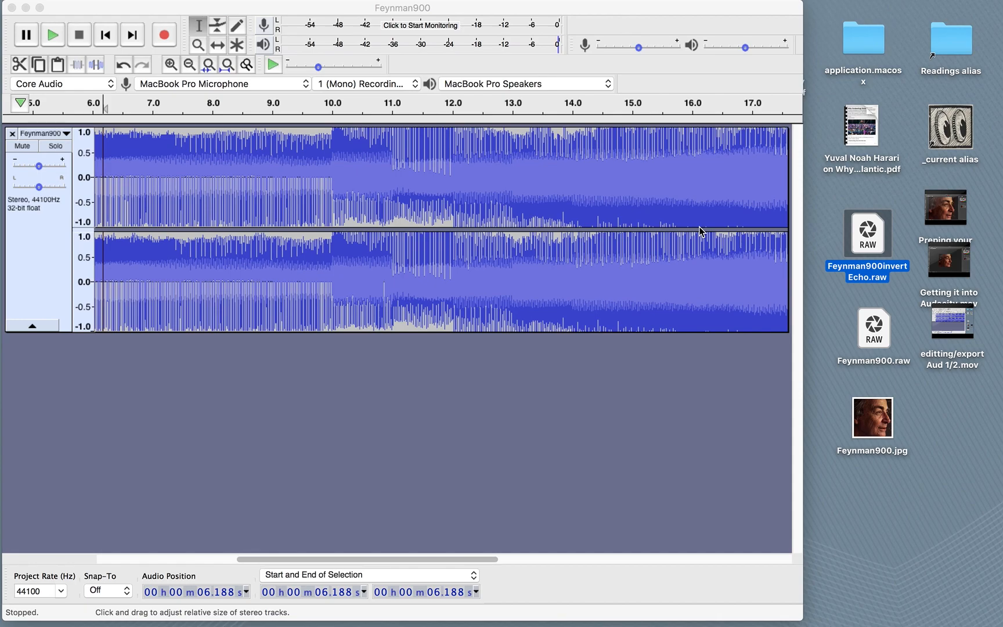
- Switch to Photoshop and close the open Feynman900invertEcho.raw document without saving its changes
{"action": "key", "text": "super+Tab"}
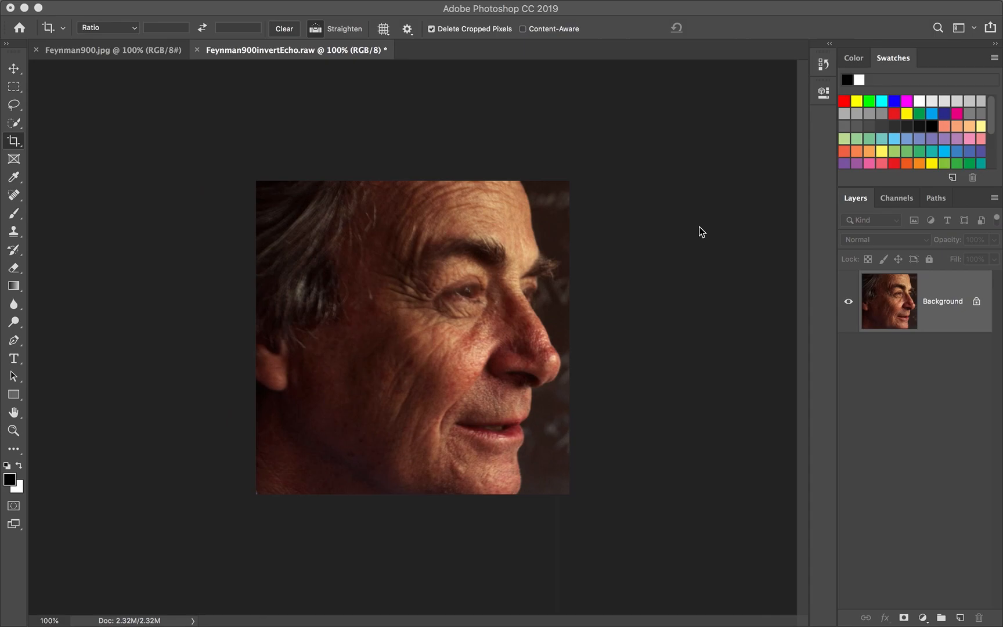
{"action": "left_click", "coordinate": [196, 51]}
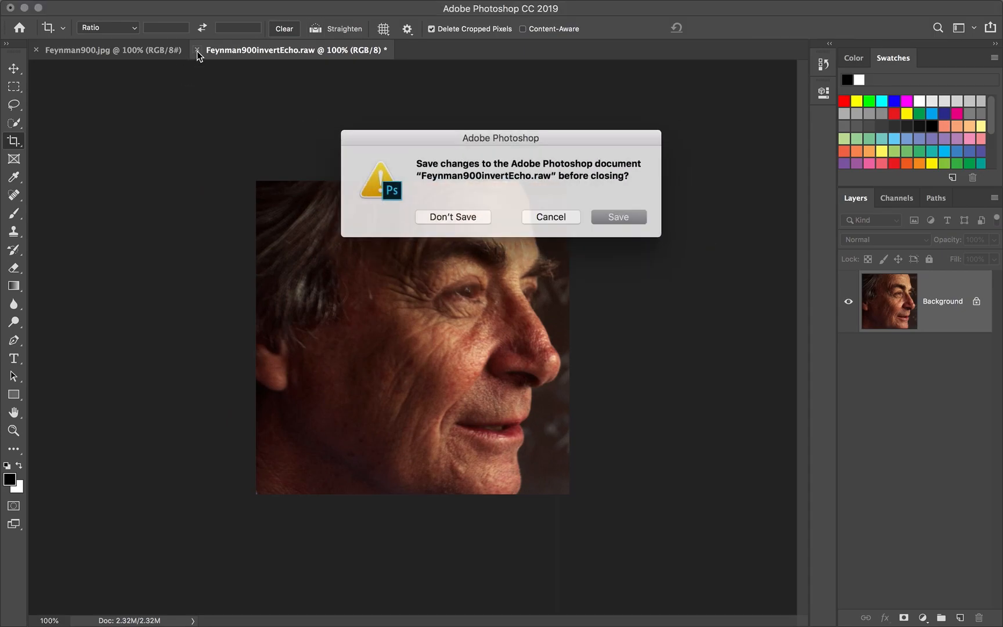
{"action": "left_click", "coordinate": [447, 216]}
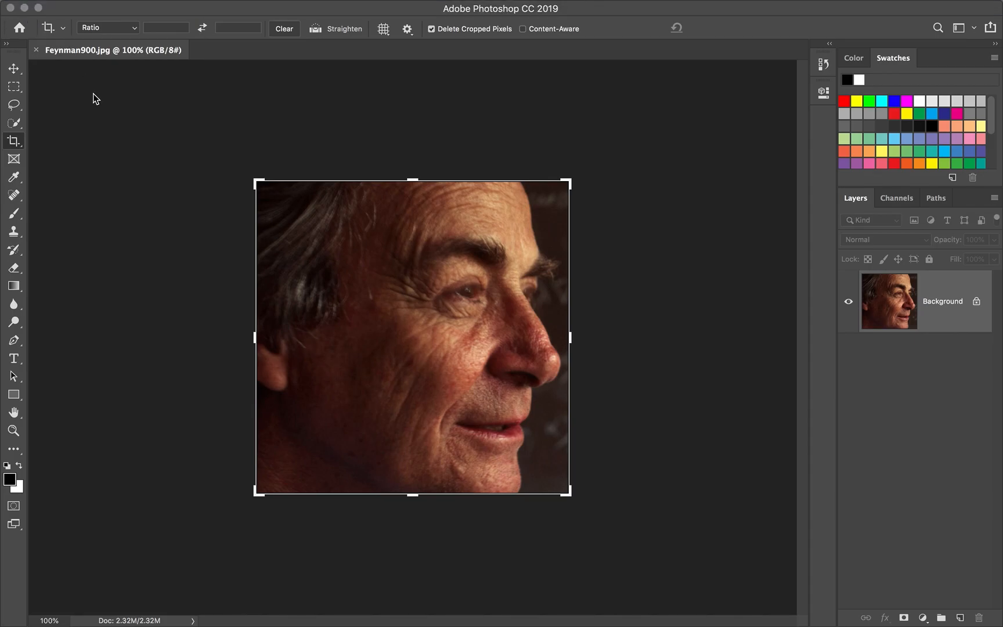
- Open Feynman900invertEcho.raw from the Desktop as a 900 by 900 pixel, 3-channel interleaved, 8-bit image and commit the full-image crop
{"action": "left_click", "coordinate": [125, 8]}
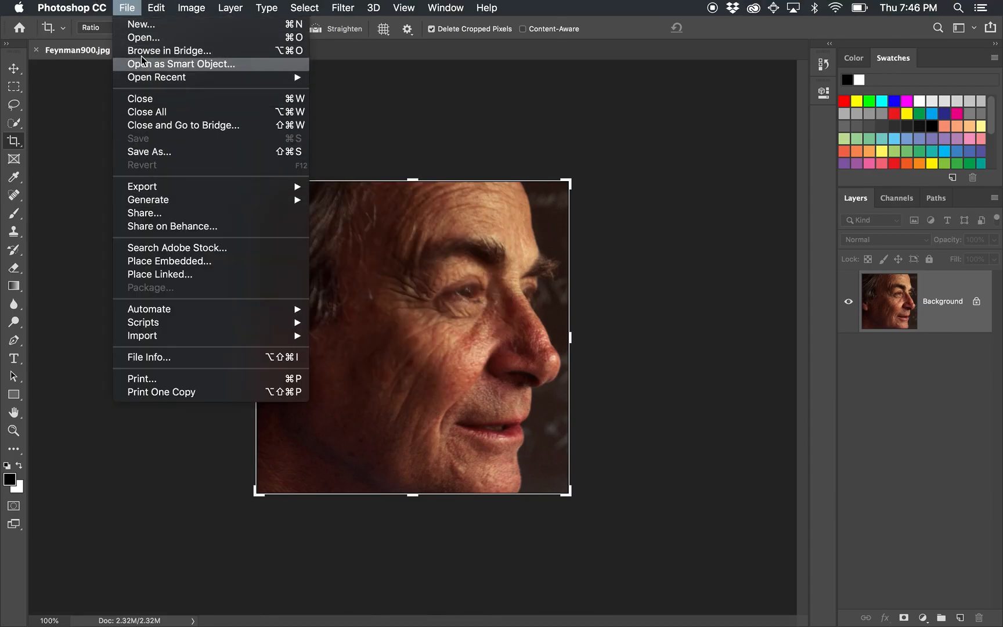
{"action": "left_click", "coordinate": [144, 37]}
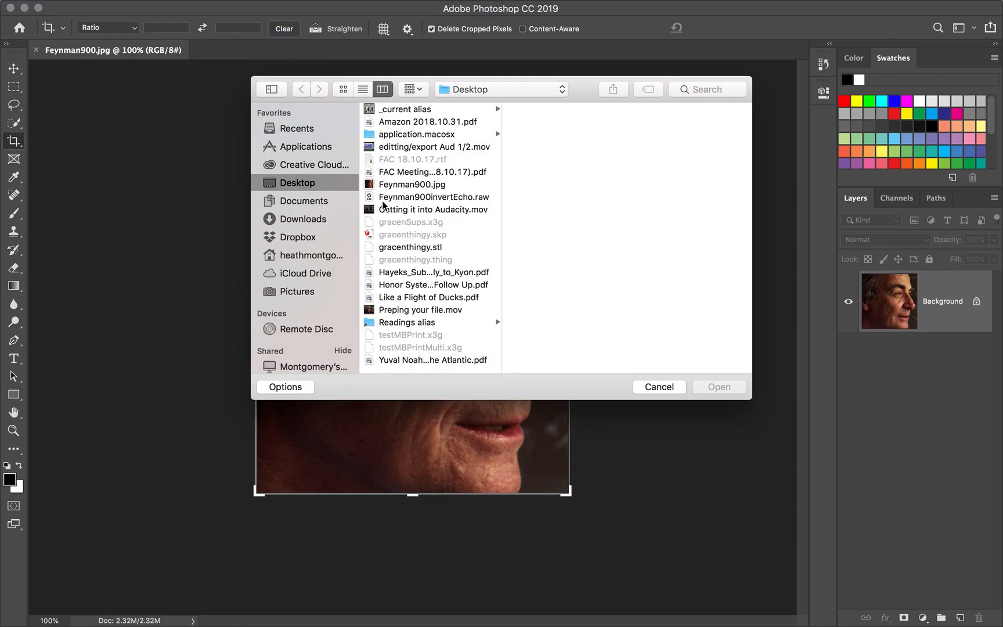
{"action": "left_click", "coordinate": [446, 199]}
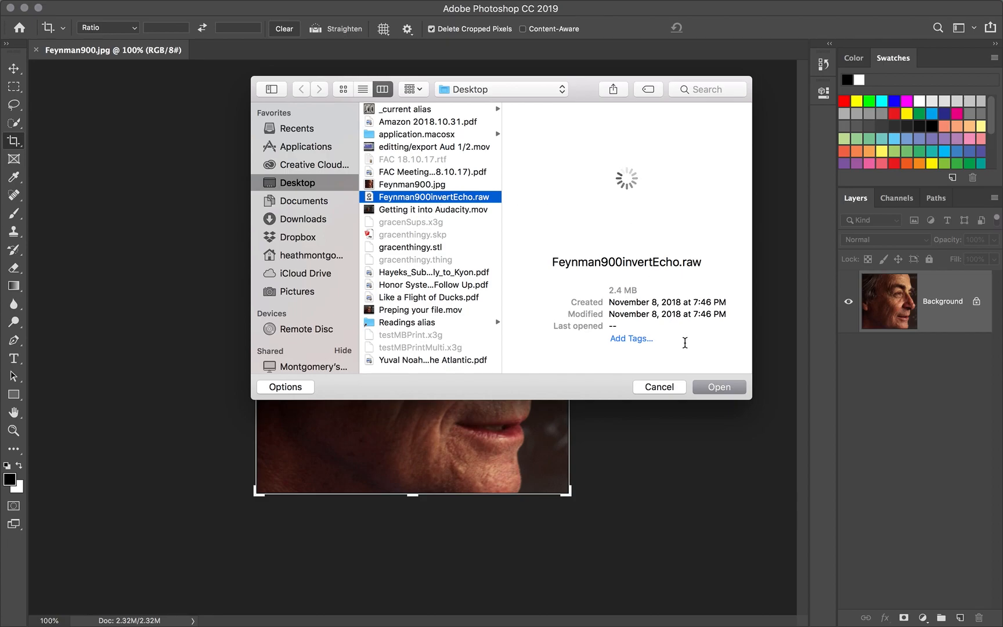
{"action": "left_click", "coordinate": [718, 387]}
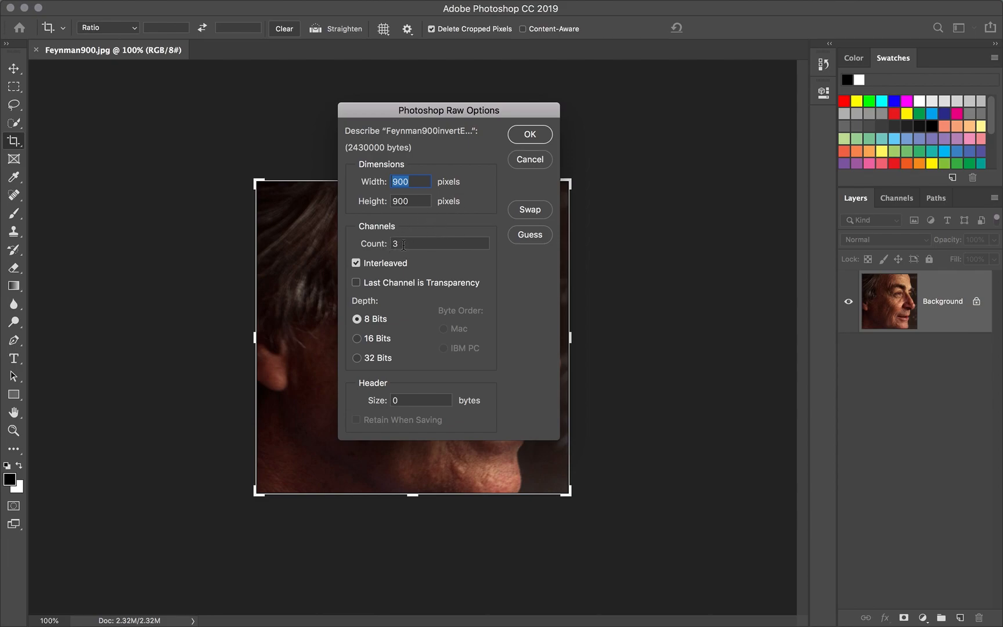
{"action": "left_click", "coordinate": [530, 135]}
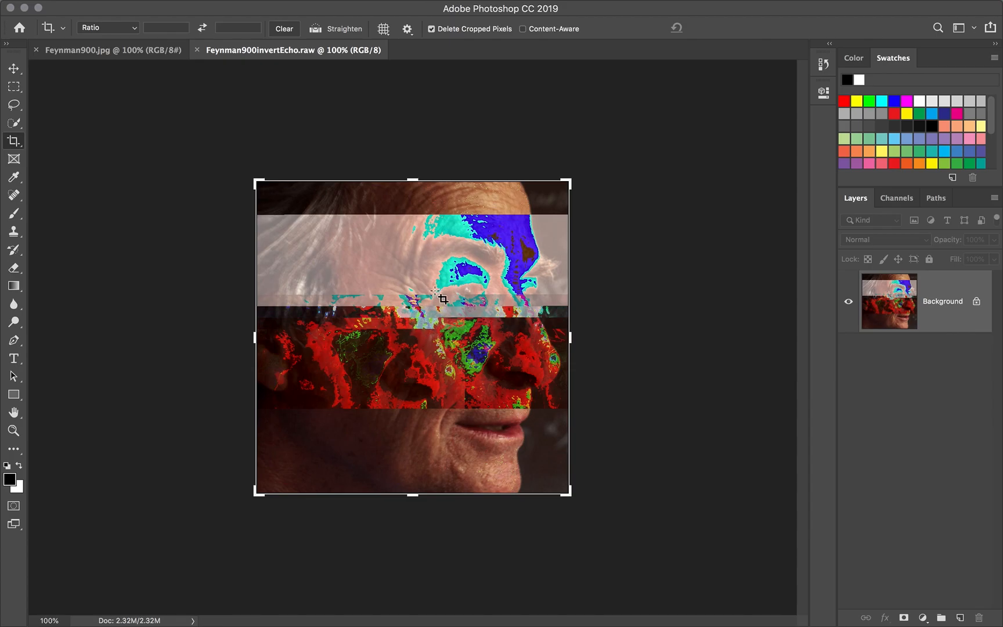
{"action": "left_click", "coordinate": [597, 272]}
{"action": "key", "text": "Return"}
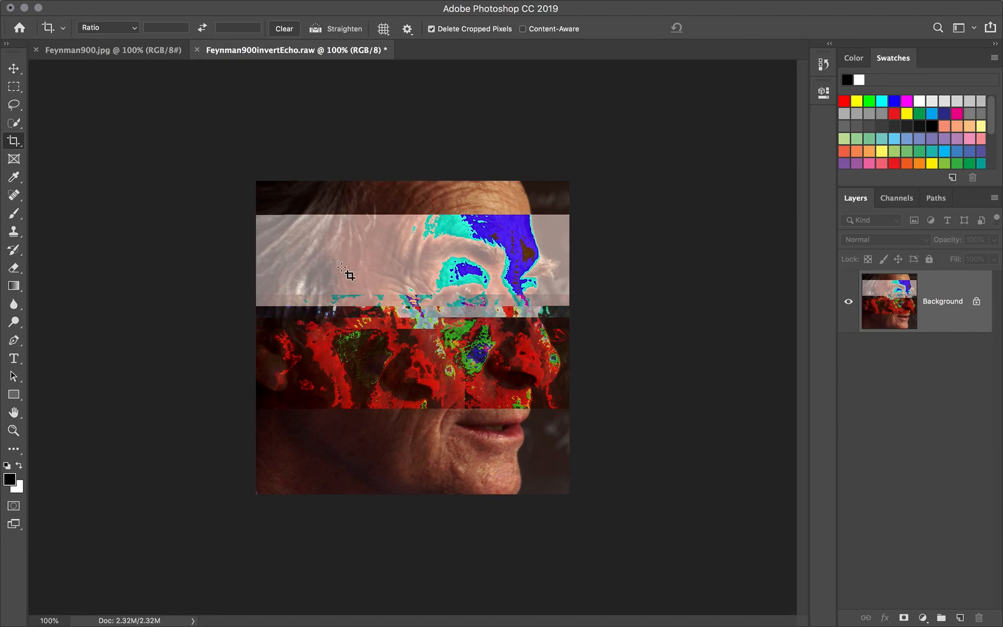
- Save the glitched image to the Desktop as Feynman900invertEcho.jpg with JPEG quality 8 and the Progressive format with 3 scans
{"action": "mouse_move", "coordinate": [85, 3]}
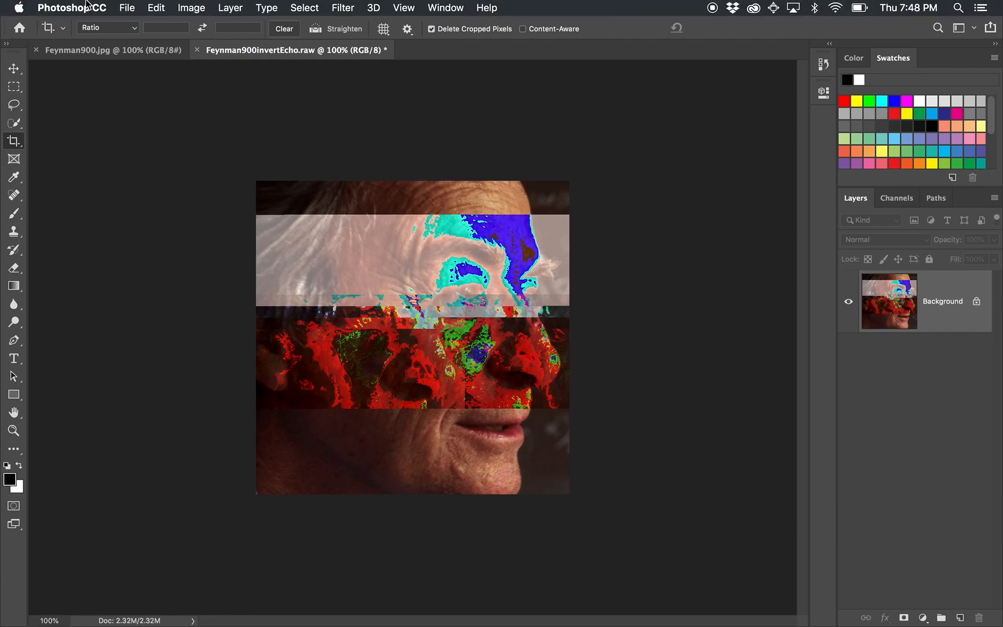
{"action": "left_click", "coordinate": [128, 9]}
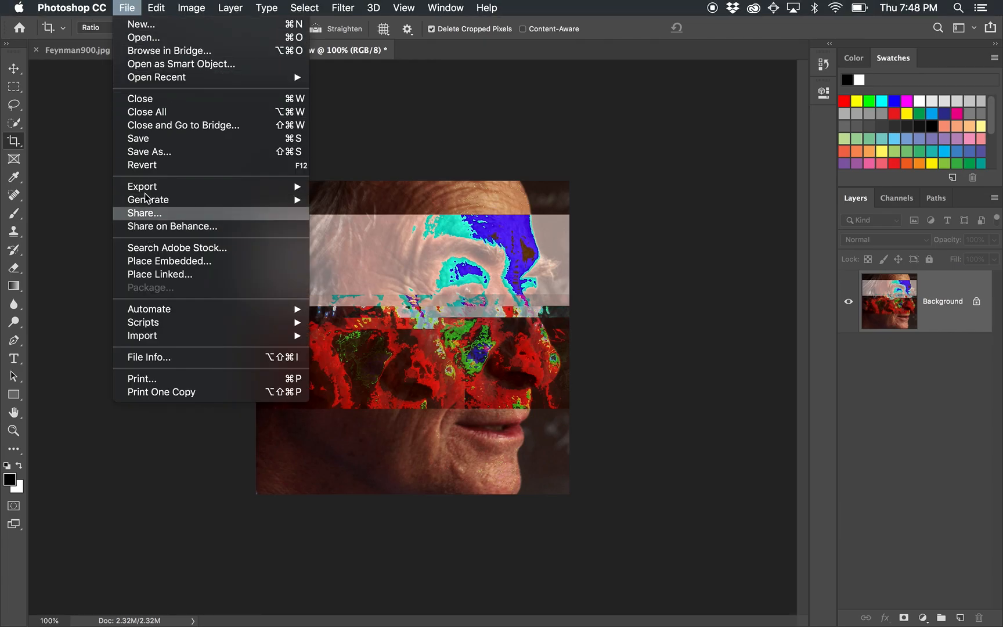
{"action": "left_click", "coordinate": [148, 145]}
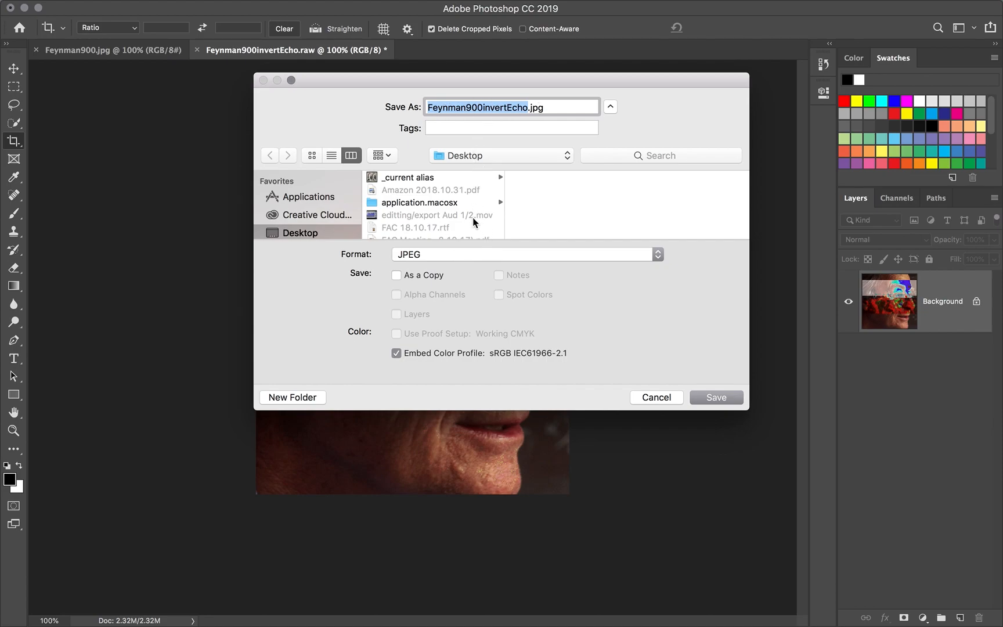
{"action": "left_click", "coordinate": [712, 397]}
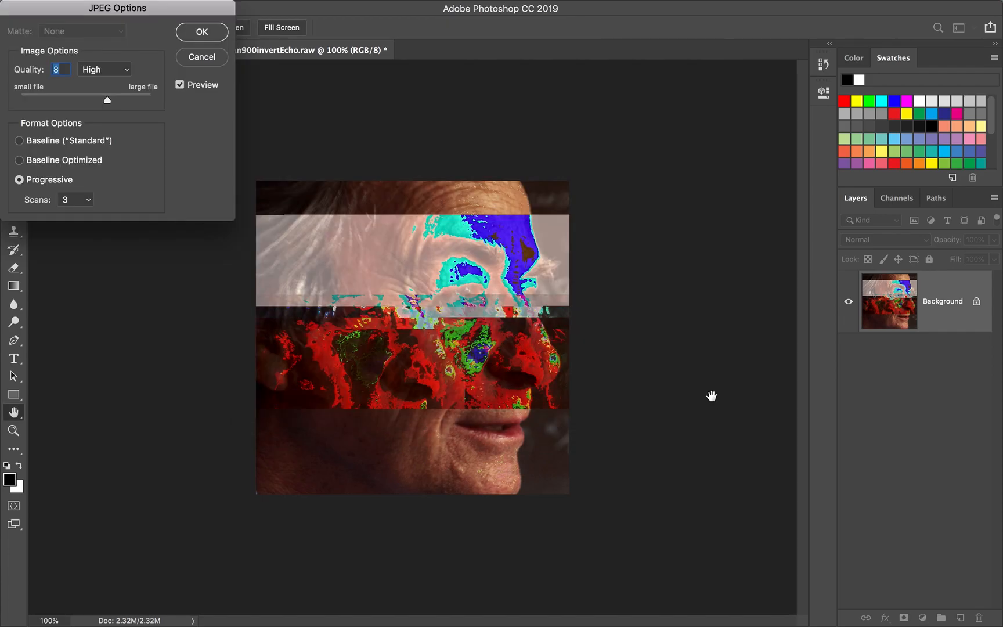
{"action": "left_click", "coordinate": [202, 32]}
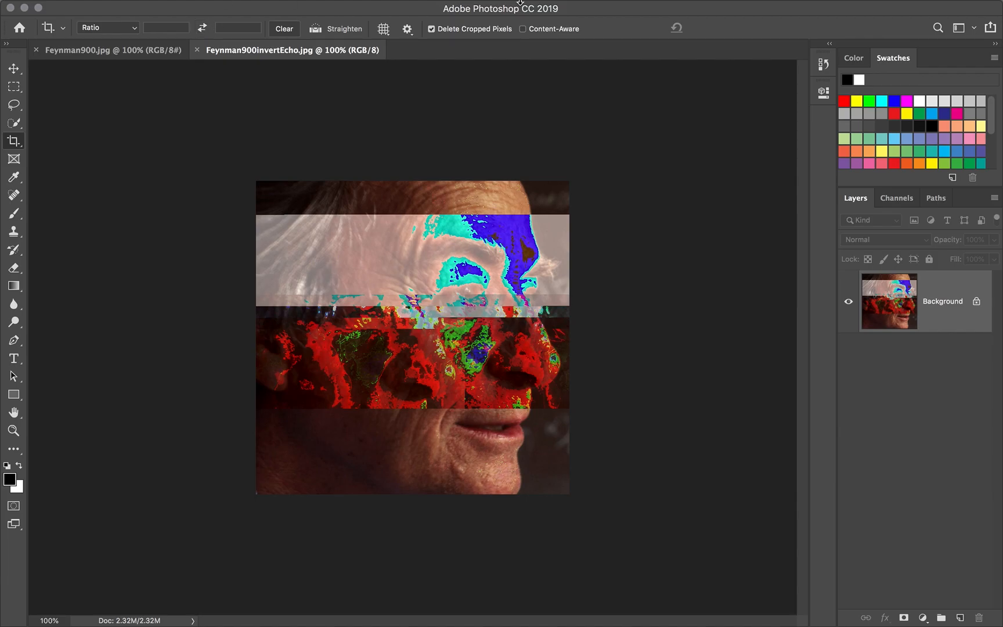